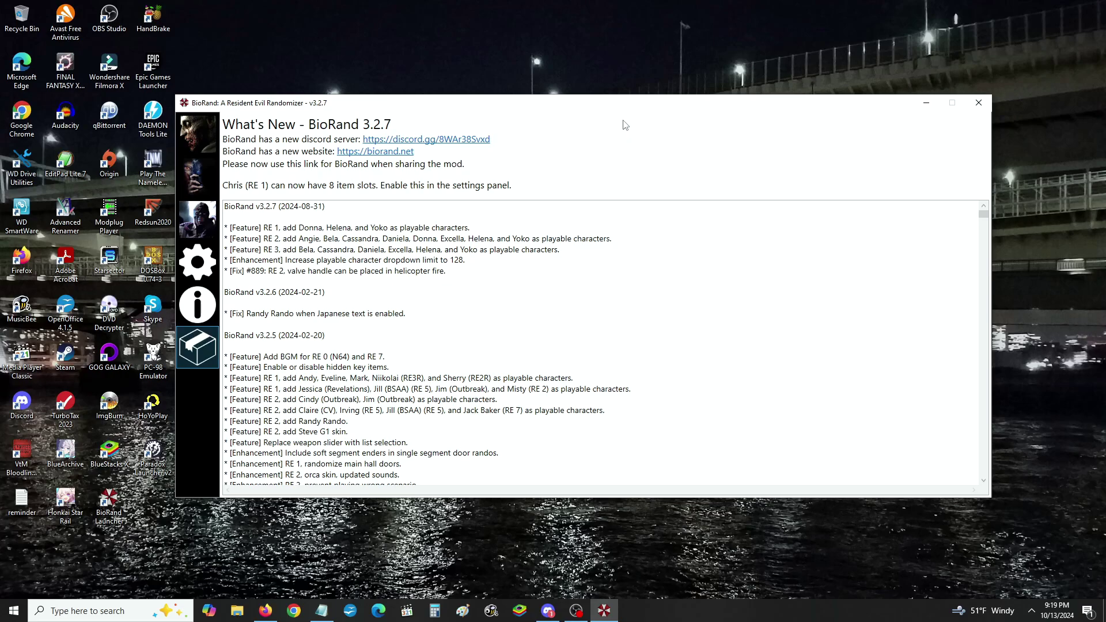
Step: Look through the randomizer options for the first, second and third Resident Evil games, ending on the first game's item settings
click(375, 151)
click(190, 144)
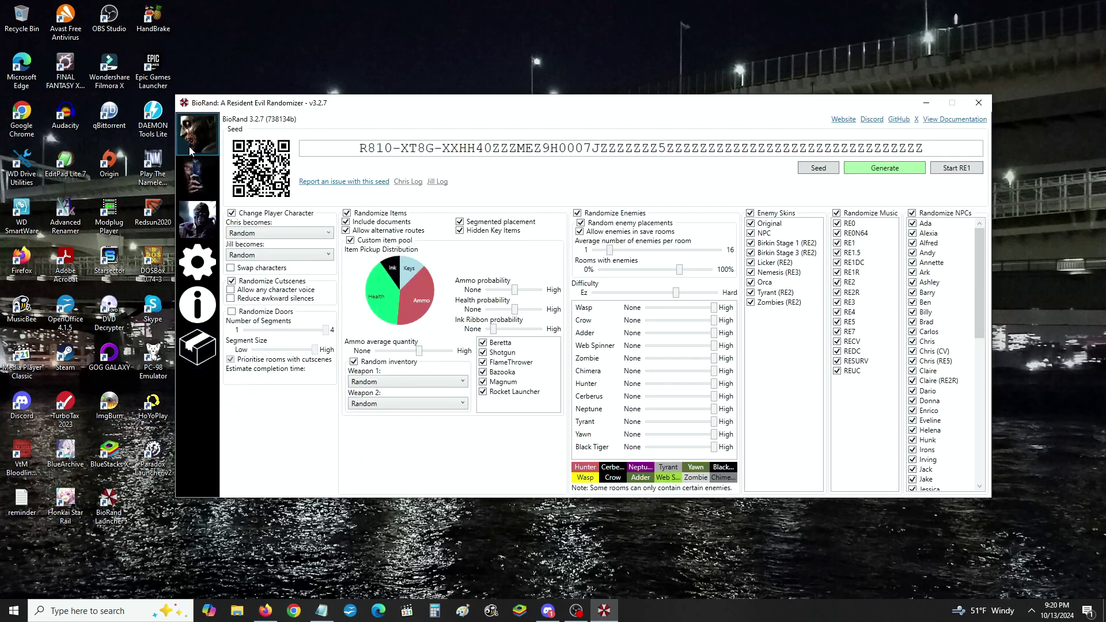
click(193, 176)
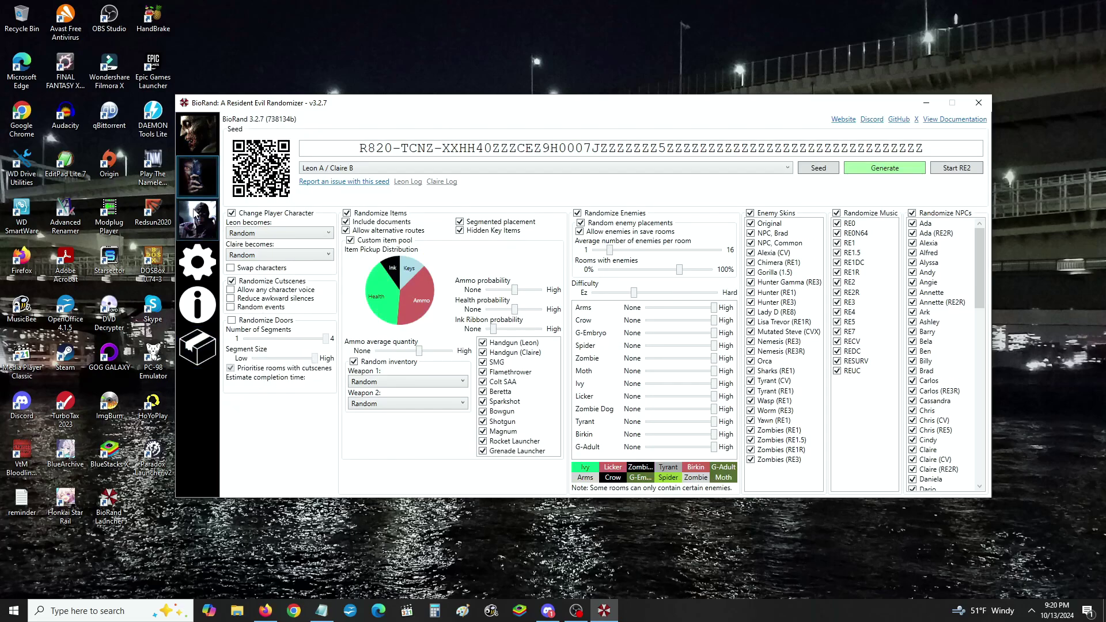
click(195, 214)
click(193, 147)
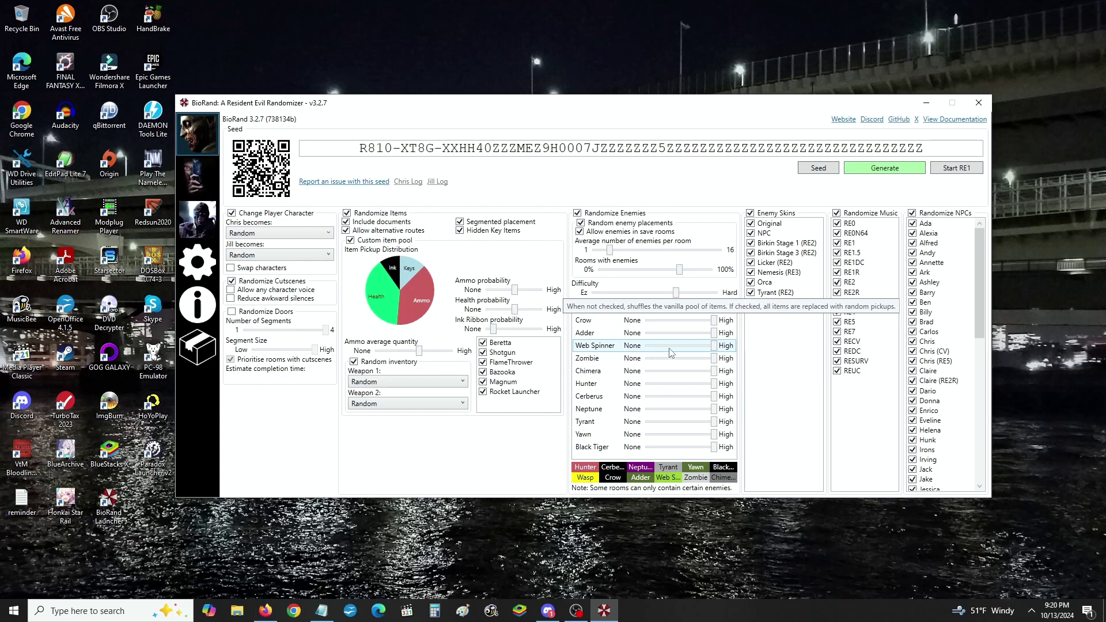
mouse_move(421, 297)
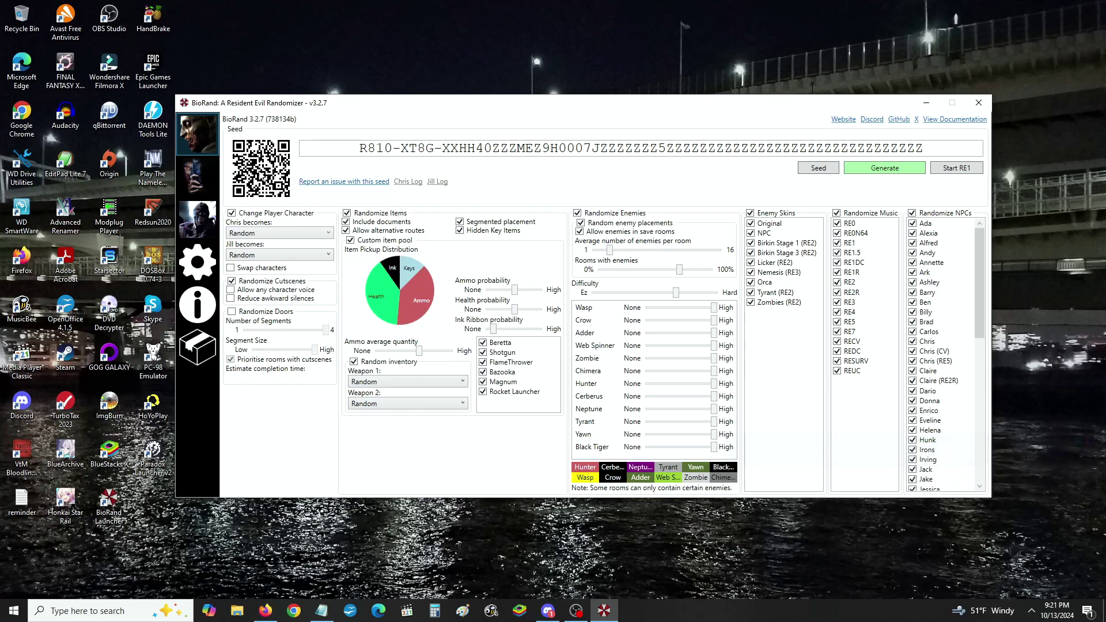
Step: For the Resident Evil 2 randomizer, choose the Claire A / Leon B scenario and make Claire become Claire (CV)
click(208, 175)
click(612, 169)
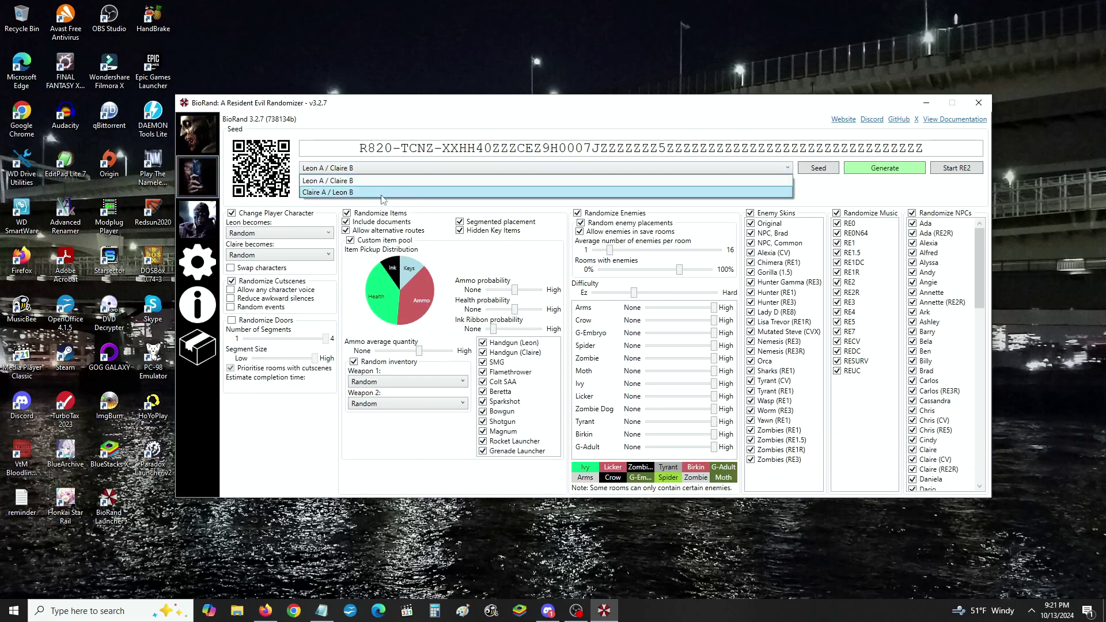
click(354, 192)
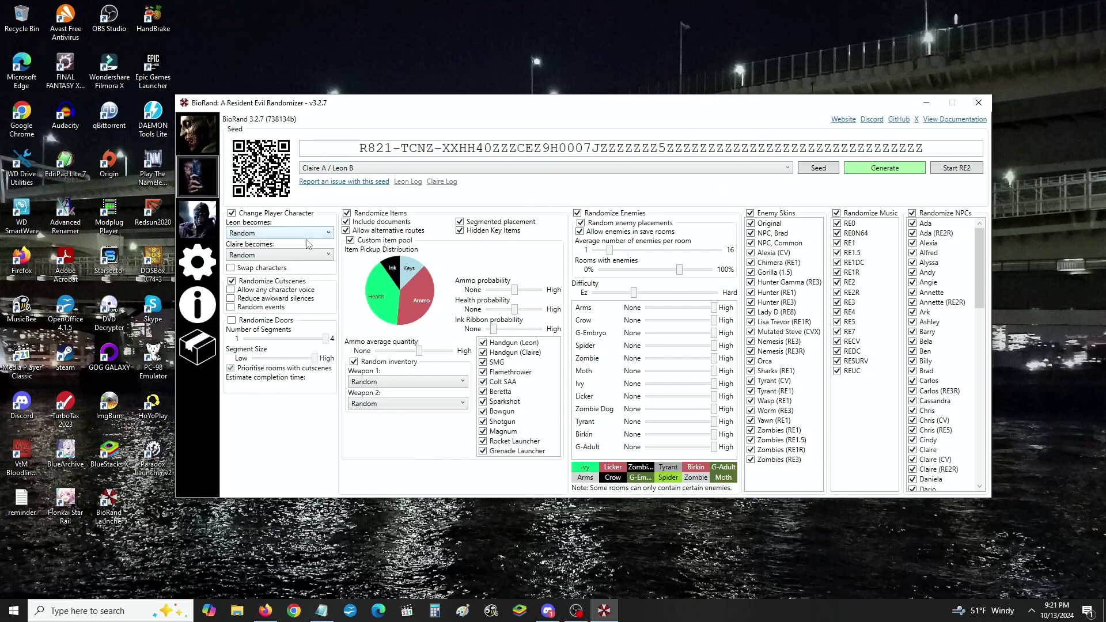
click(295, 256)
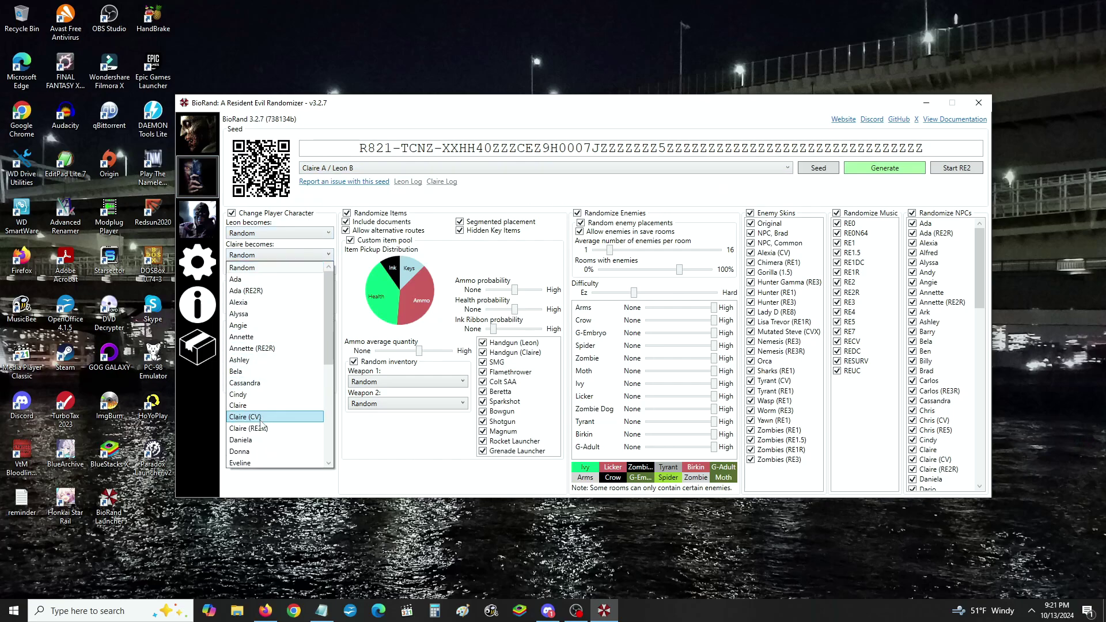
scroll(274, 458, down, 1)
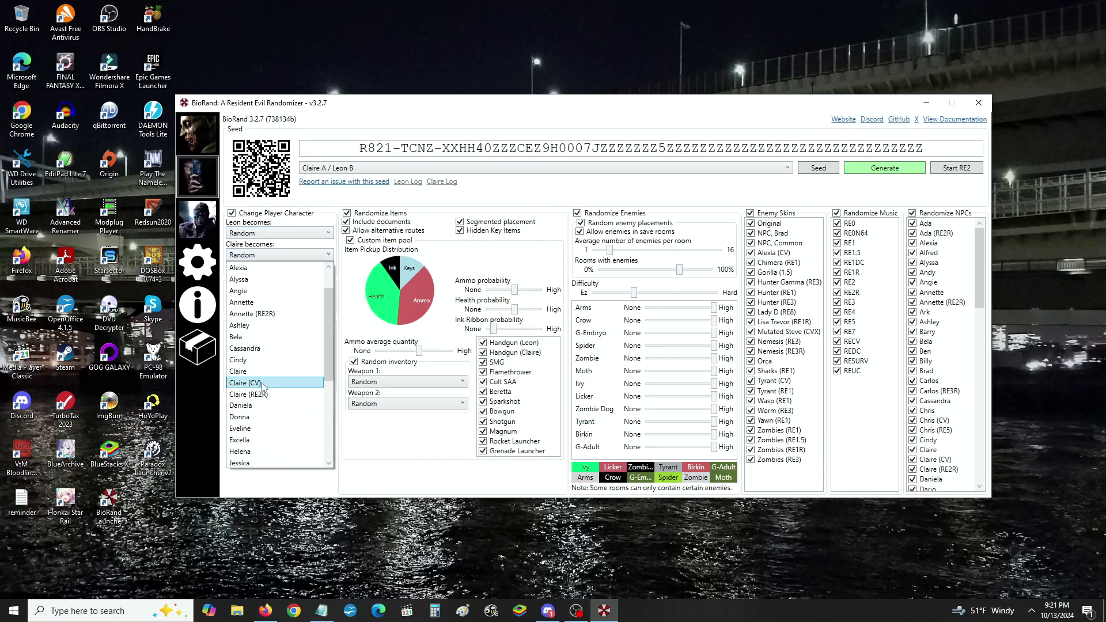
click(264, 384)
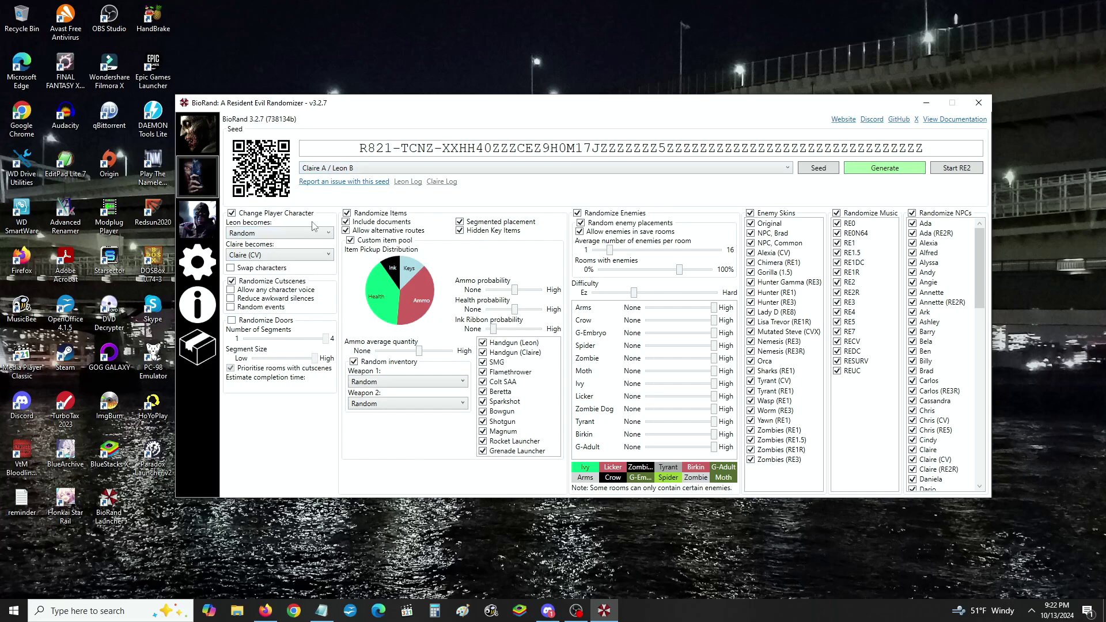
Step: Generate the Resident Evil 2 randomizer mod and start the game with "[DEV] BioRand: A Resident Evil Randomizer", accepting the existing configuration
click(880, 172)
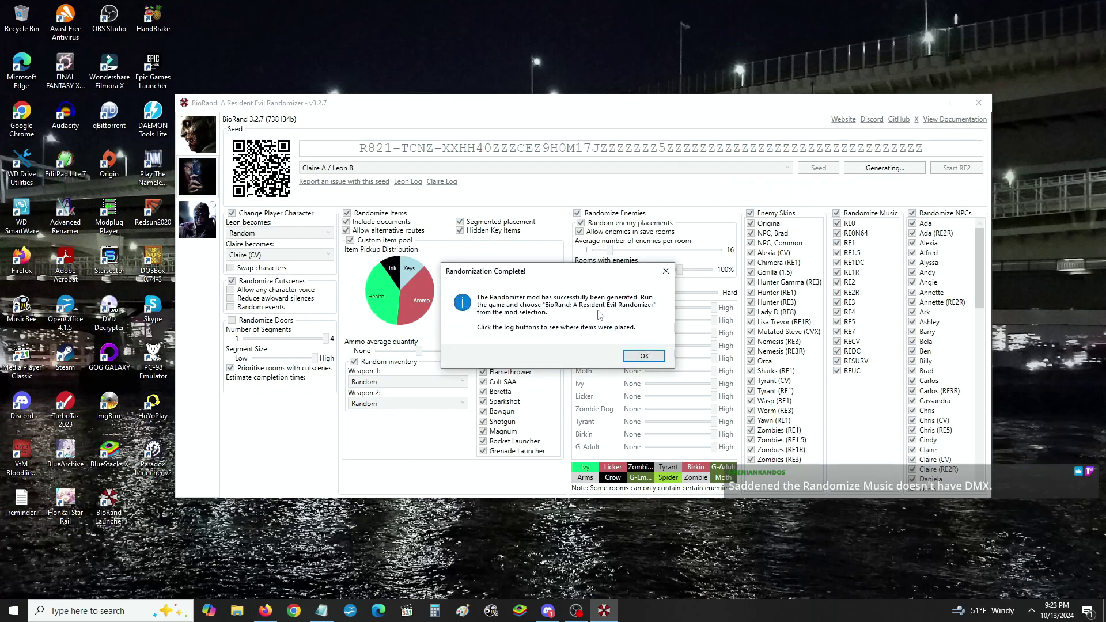
click(644, 357)
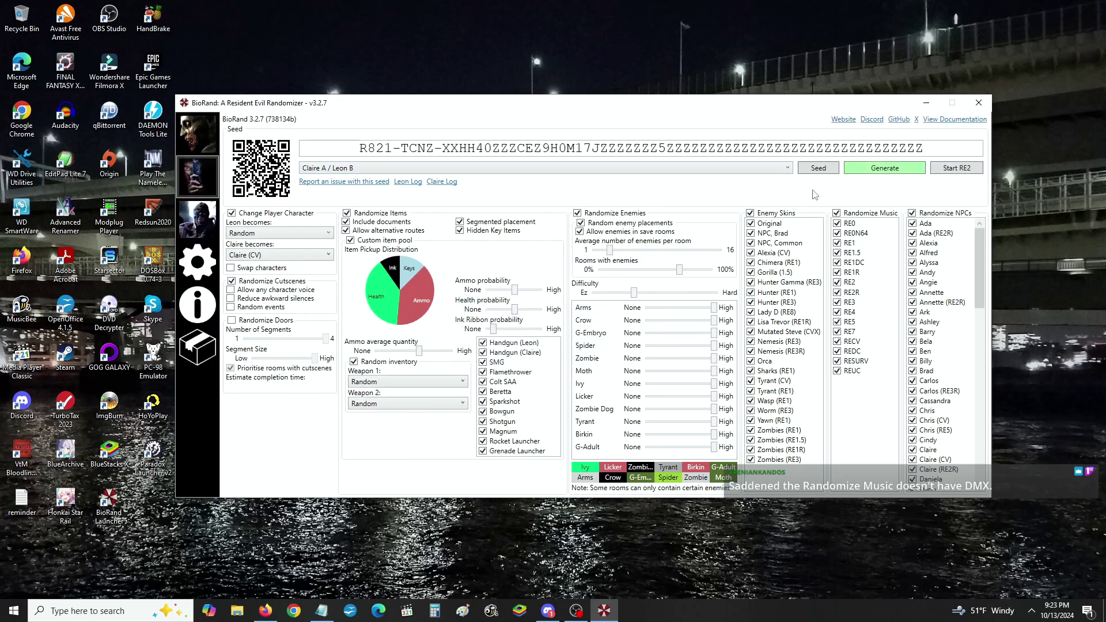
click(957, 167)
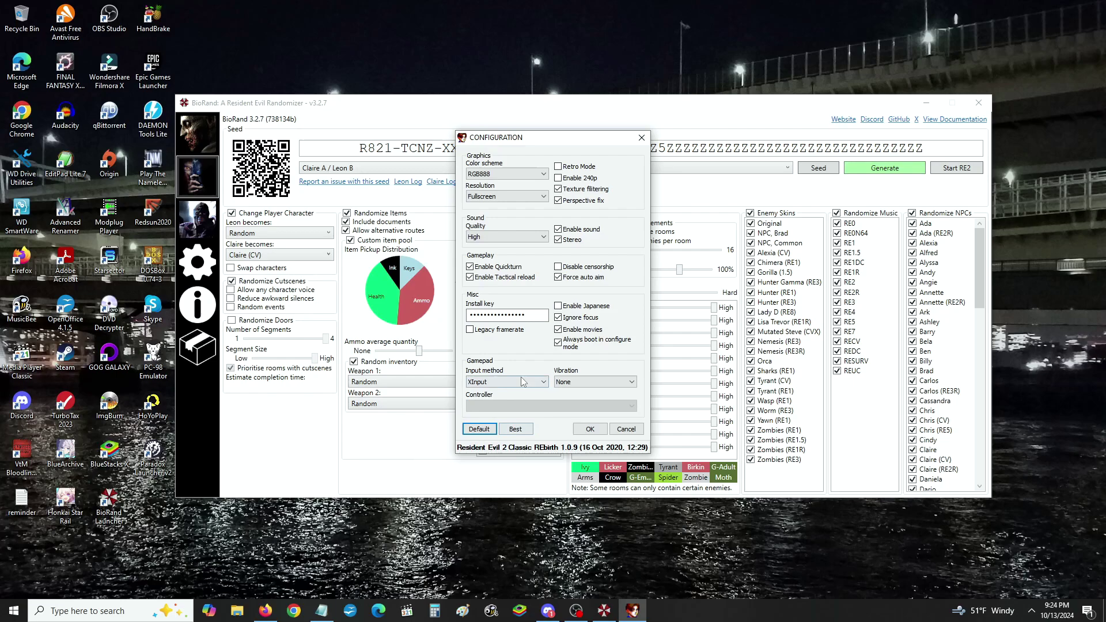
click(591, 431)
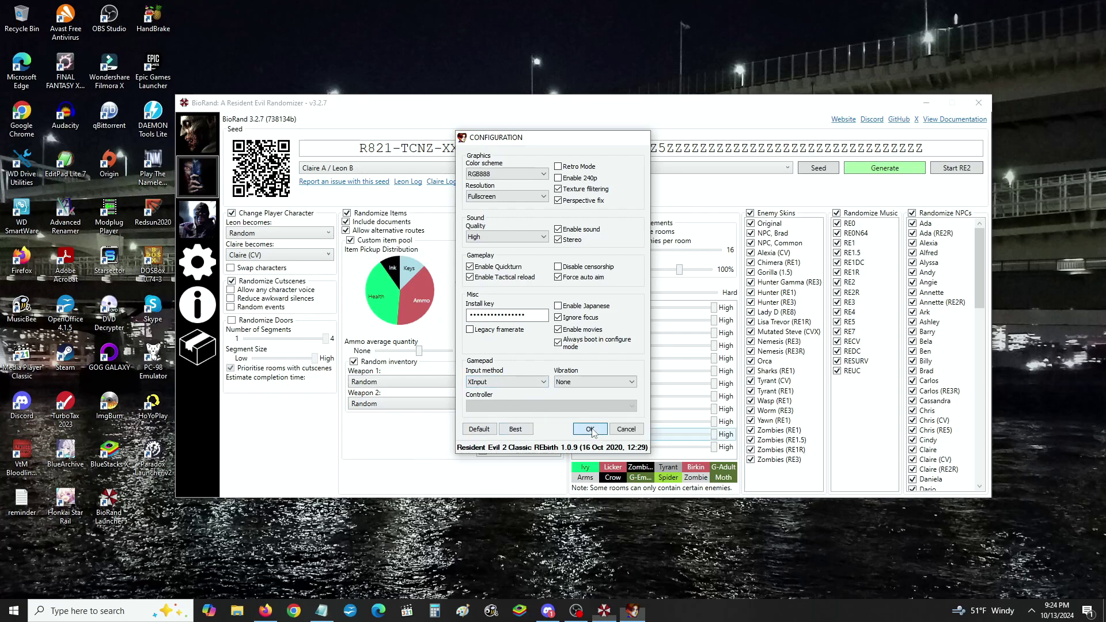
click(620, 242)
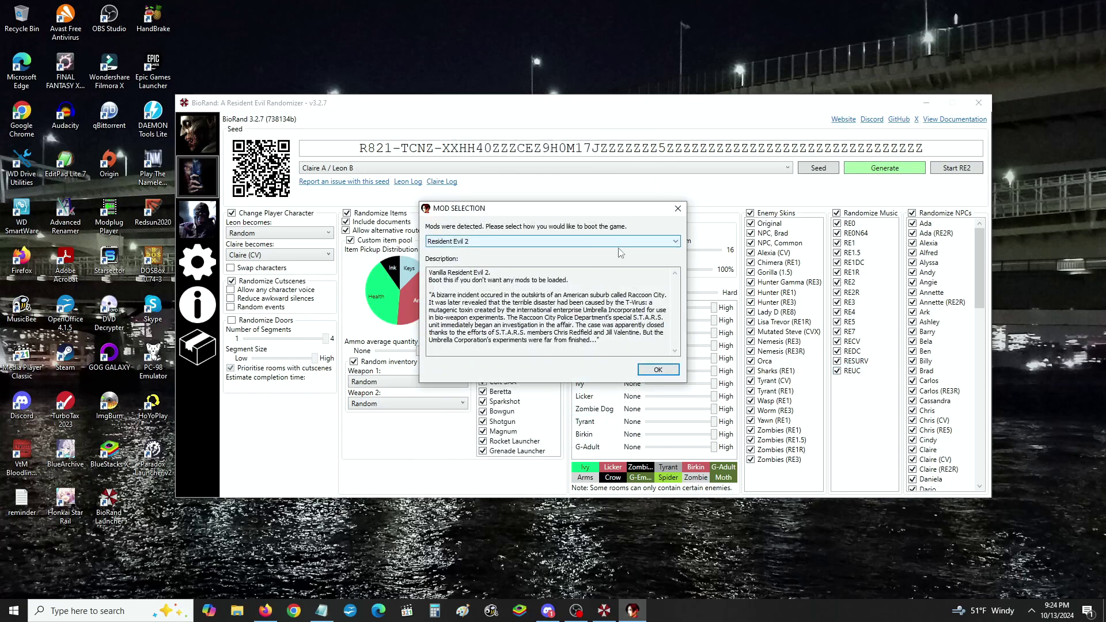
click(540, 261)
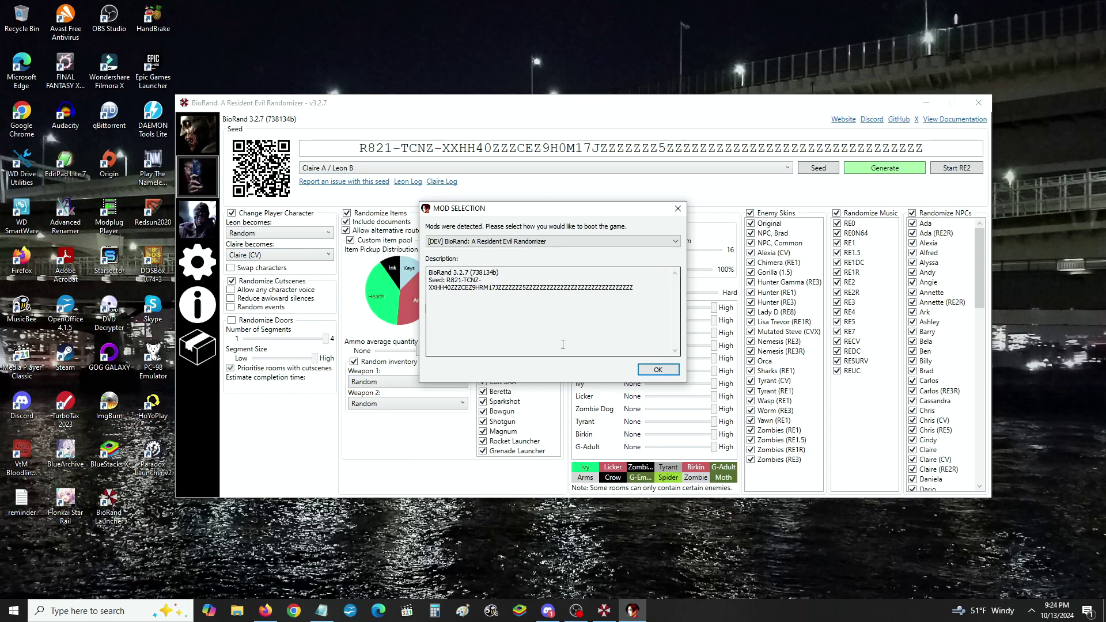
click(659, 372)
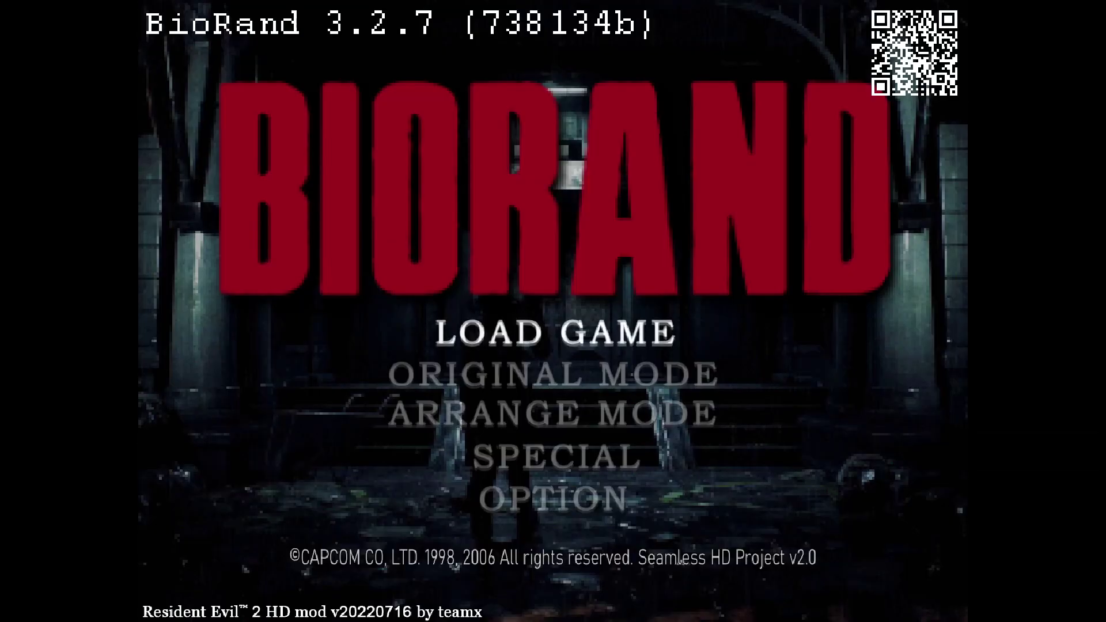
Step: Open the sound settings in the game's options from the title screen
key(Down)
key(Down)
key(Down)
key(Down)
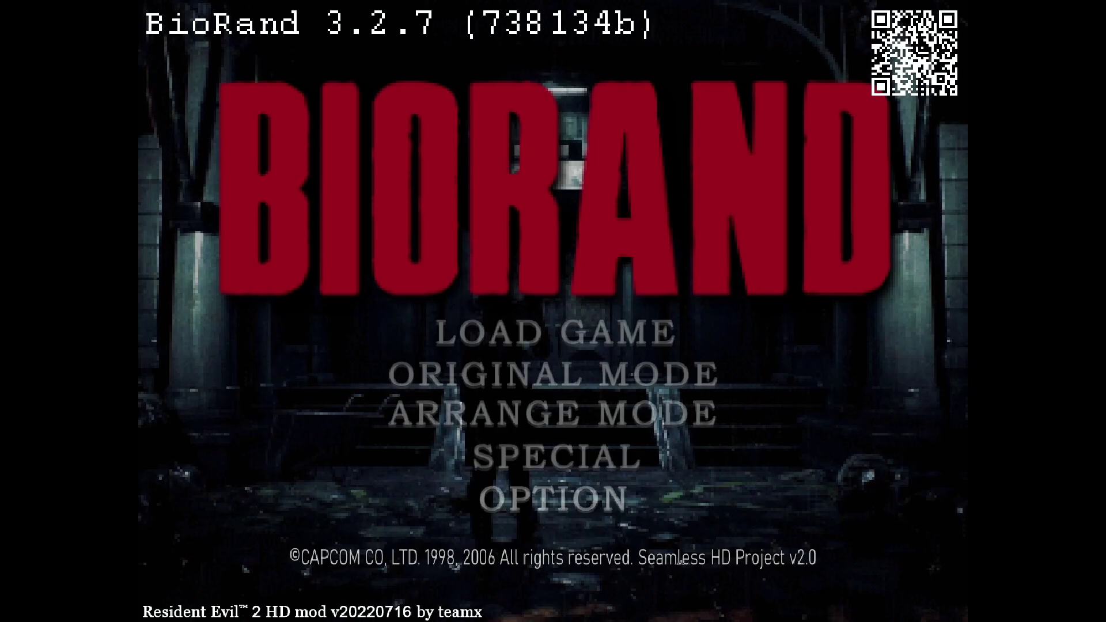
key(Return)
key(Down)
key(Down)
key(Return)
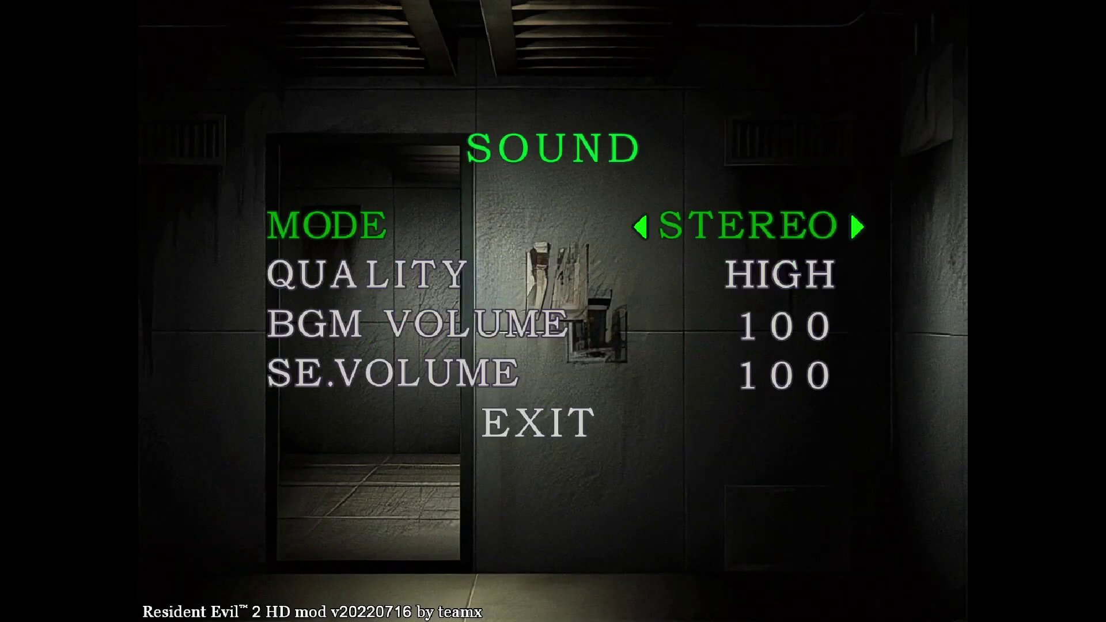
Step: Set both the BGM volume and the SE volume to 40
key(Down)
key(Down)
key(Left)
key(Left)
key(Left)
key(Left)
key(Left)
key(Left)
key(Down)
key(Left)
key(Left)
key(Left)
key(Left)
key(Left)
key(Left)
key(Up)
key(Up)
key(Down)
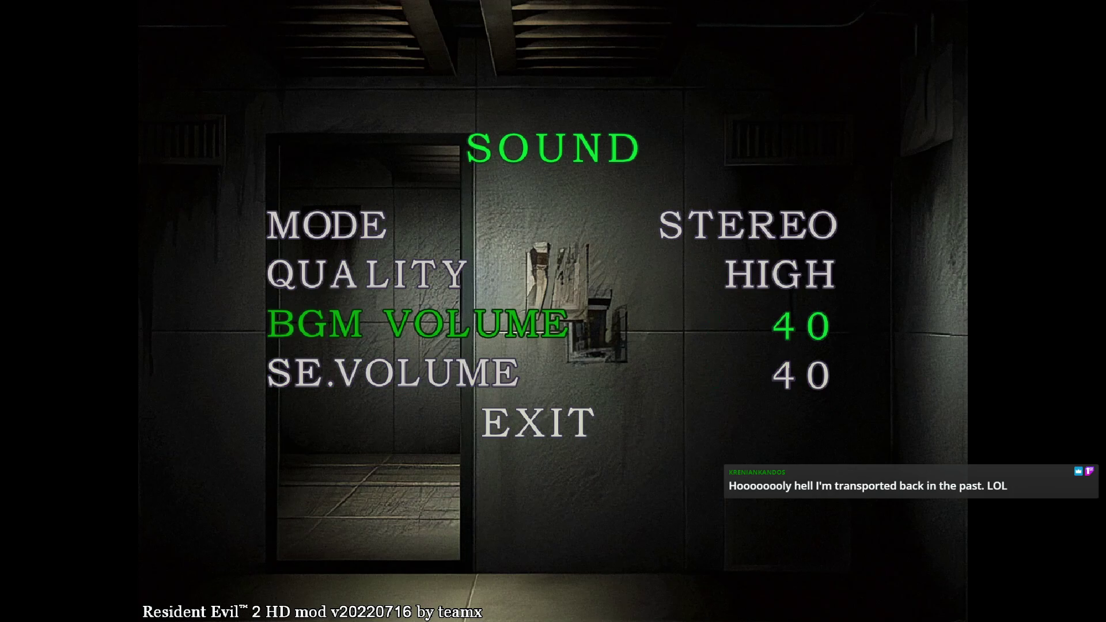
key(Down)
key(Down)
key(Up)
key(Up)
key(Up)
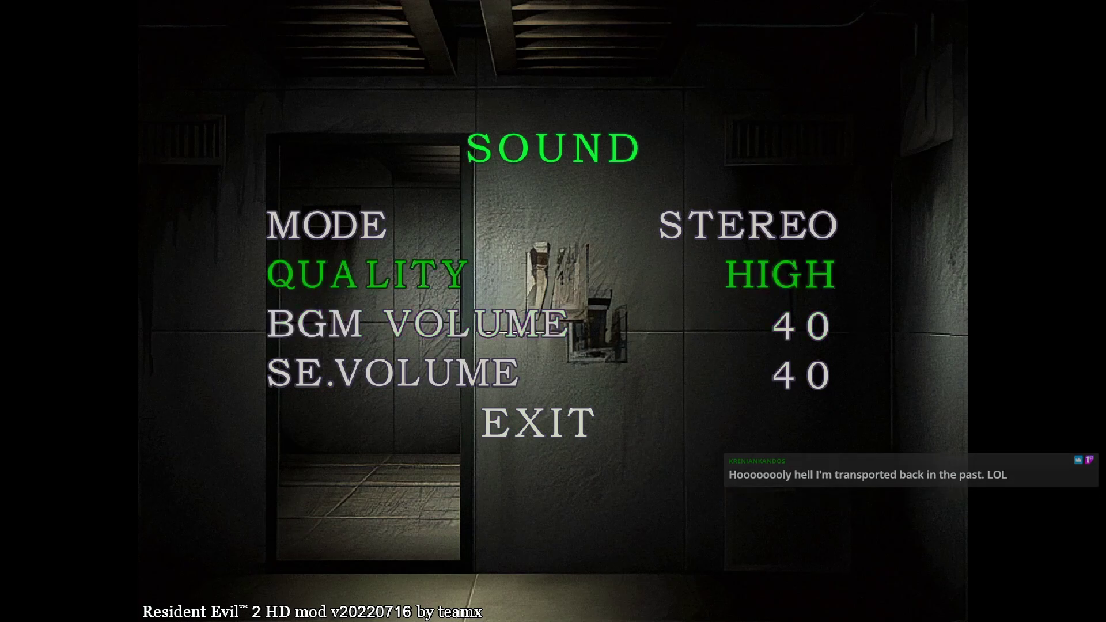